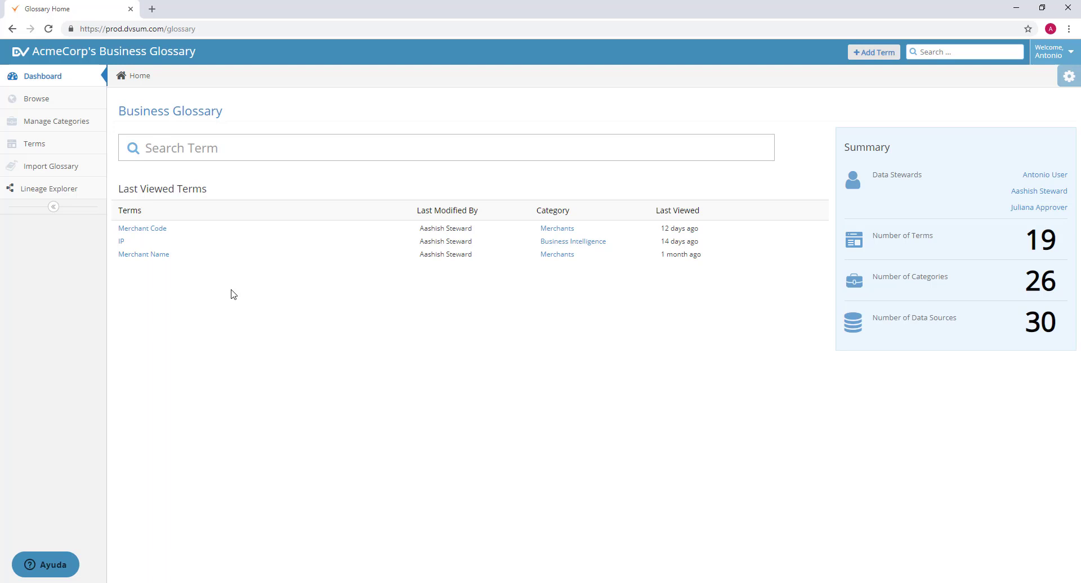
# Go to the Import Glossary page, review its import instructions and merge options, and download the Excel template.
pyautogui.click(72, 171)
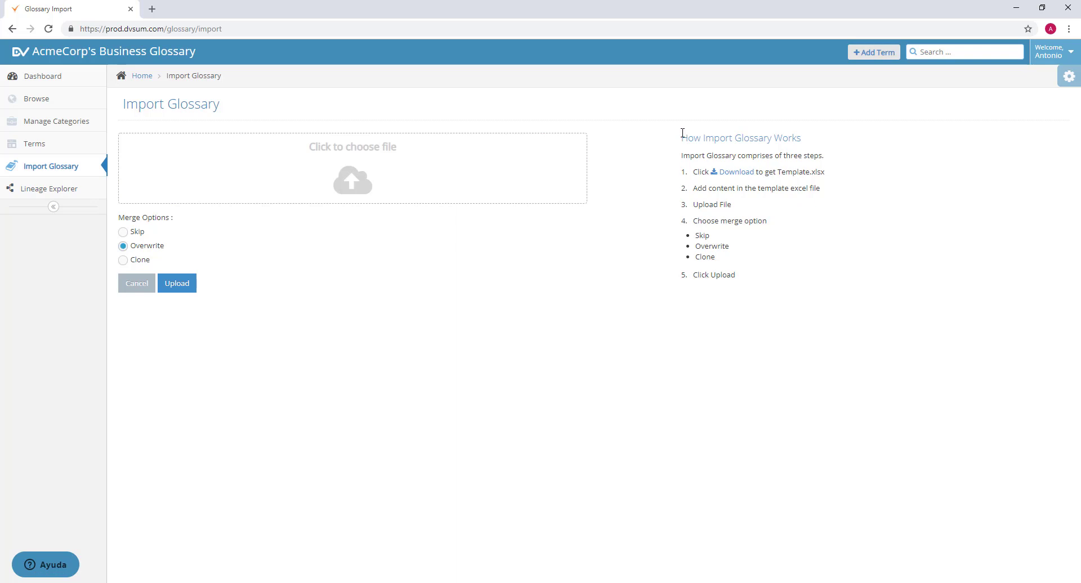
pyautogui.moveTo(683, 133); pyautogui.dragTo(843, 152)
pyautogui.click(843, 153)
pyautogui.moveTo(697, 235)
pyautogui.mouseDown()
pyautogui.moveTo(747, 244)
pyautogui.moveTo(752, 259)
pyautogui.moveTo(694, 274)
pyautogui.mouseUp()
pyautogui.click(660, 270)
pyautogui.click(748, 177)
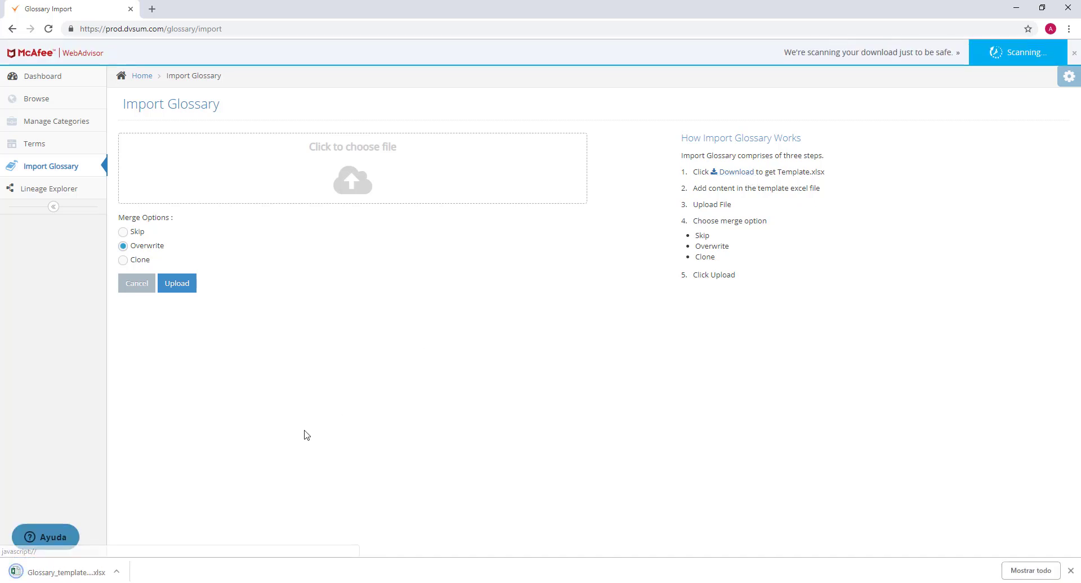
# Open the downloaded glossary template and examine the Terms sheet's columns from Term Name through Data Owners.
pyautogui.click(78, 573)
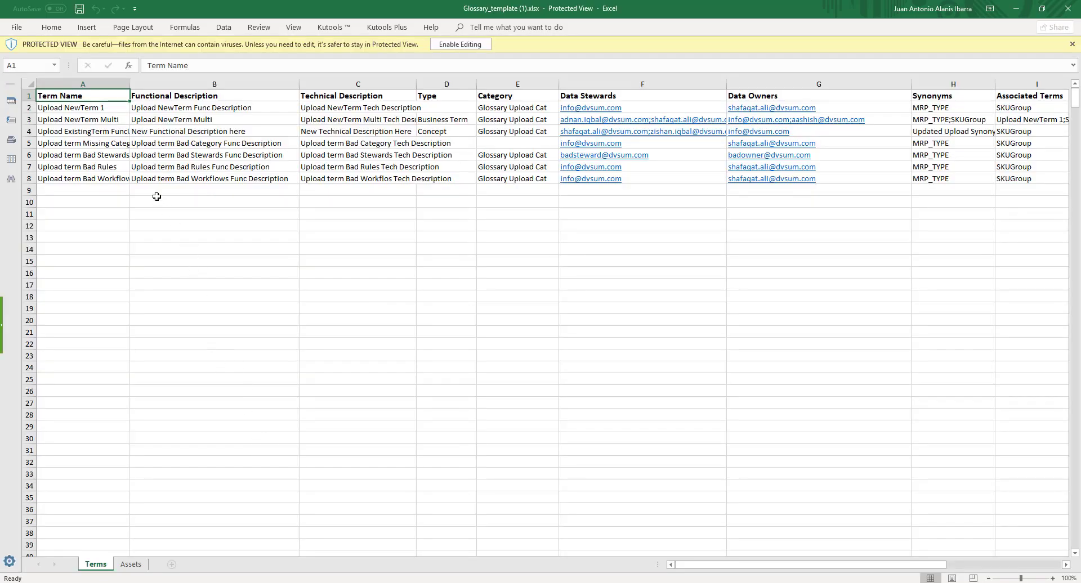
pyautogui.moveTo(96, 107); pyautogui.dragTo(100, 170)
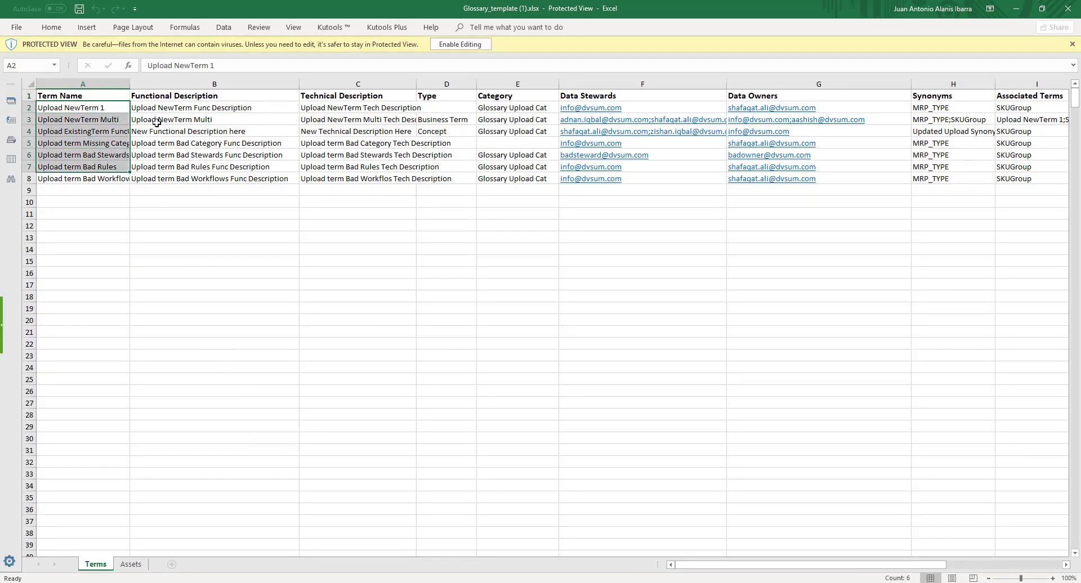
pyautogui.click(162, 111)
pyautogui.moveTo(161, 111); pyautogui.dragTo(193, 174)
pyautogui.moveTo(329, 105); pyautogui.dragTo(330, 191)
pyautogui.moveTo(433, 108); pyautogui.dragTo(445, 179)
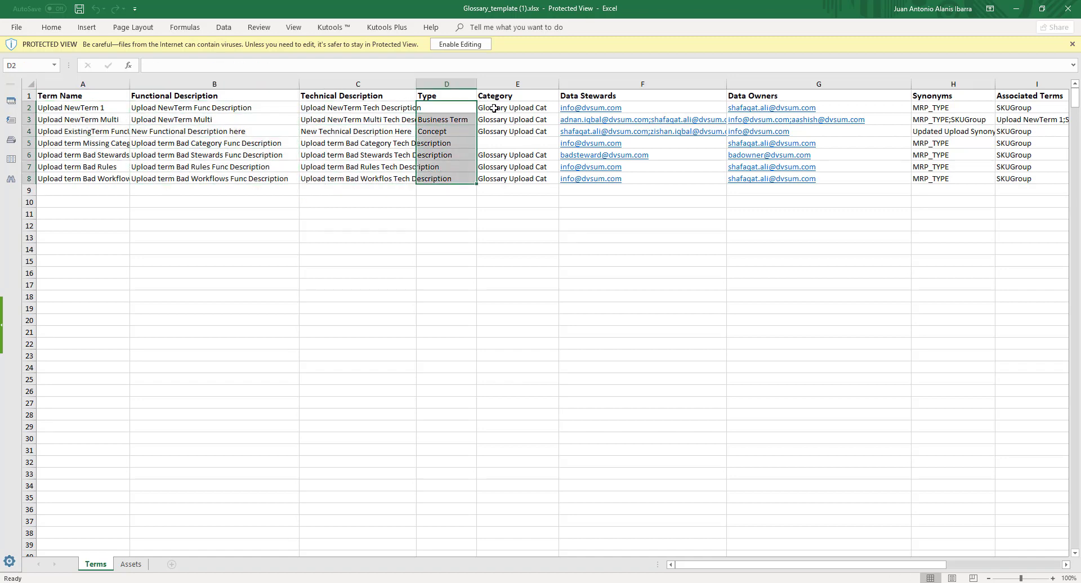
pyautogui.moveTo(490, 108); pyautogui.dragTo(507, 179)
pyautogui.moveTo(691, 107); pyautogui.dragTo(627, 158)
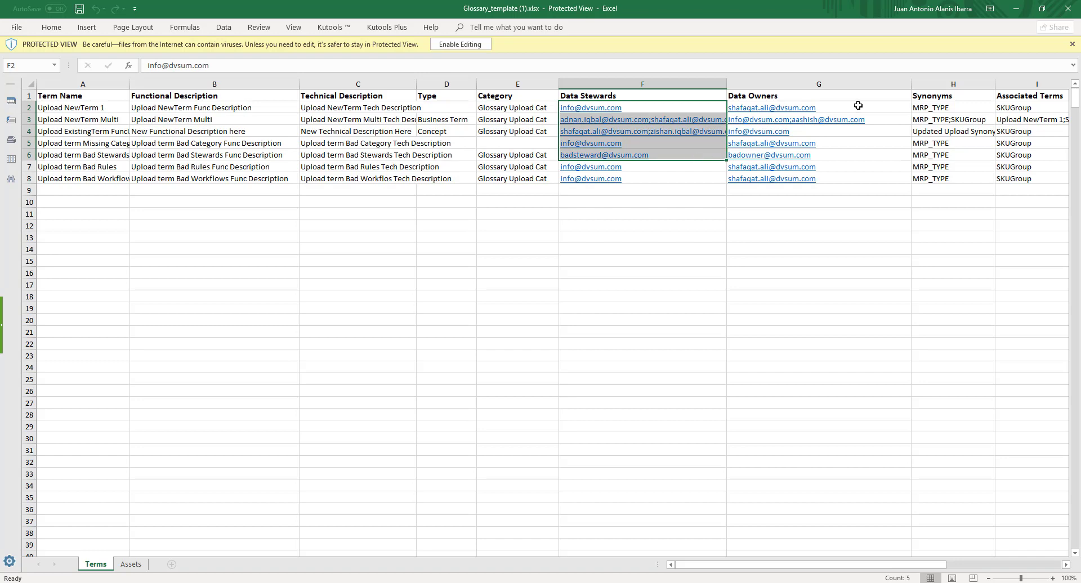
pyautogui.moveTo(858, 107); pyautogui.dragTo(869, 159)
# Examine the Terms sheet's remaining columns through Existing Workflows and return to the Term Name header.
pyautogui.moveTo(687, 568); pyautogui.dragTo(727, 568)
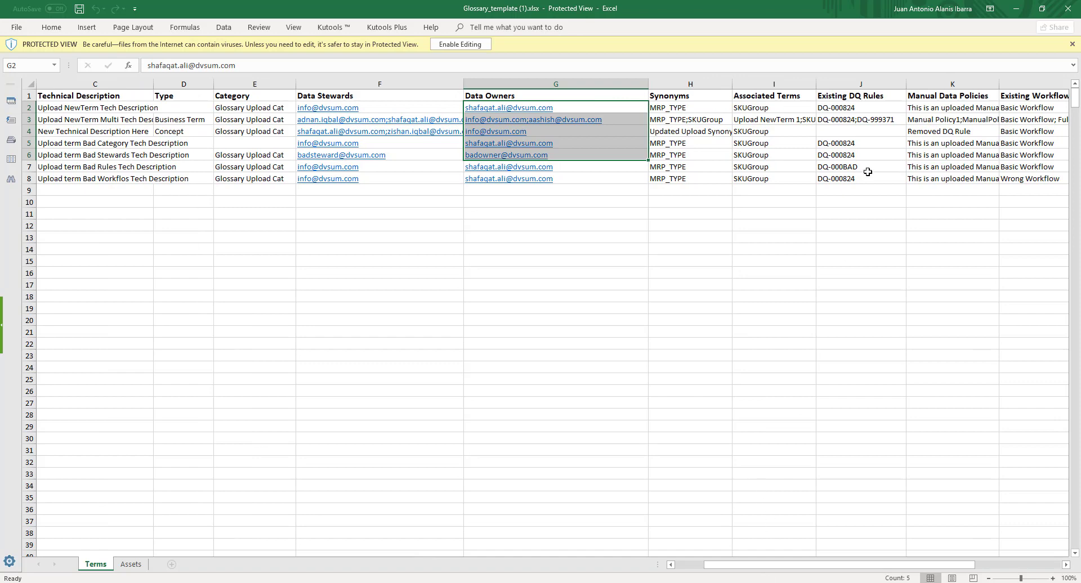
pyautogui.press('Right')
pyautogui.press('Right')
pyautogui.press('Right')
pyautogui.press('Right')
pyautogui.press('Right')
pyautogui.press('Up')
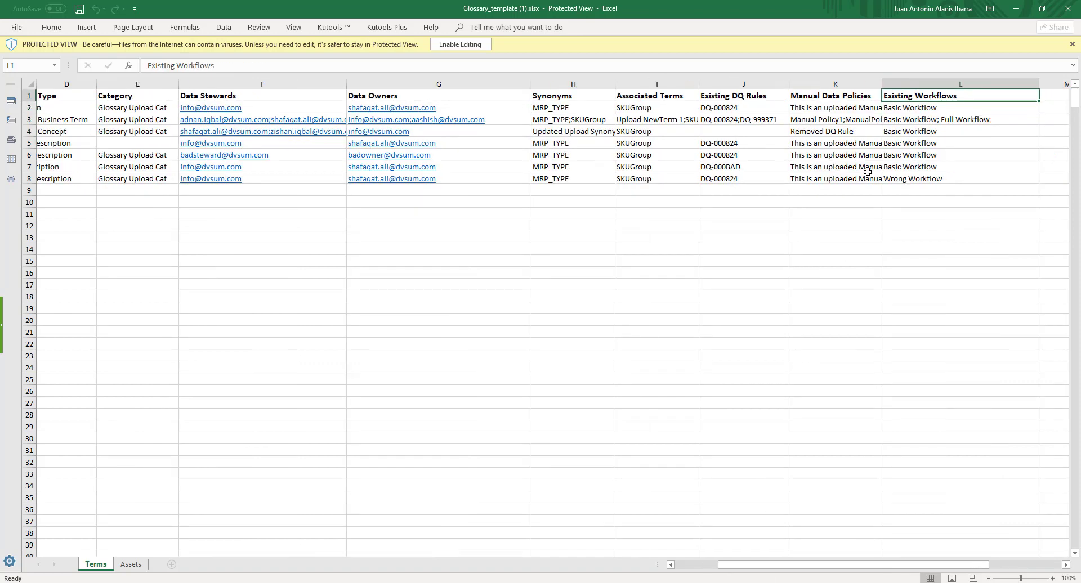
pyautogui.press('Left')
pyautogui.press('Left')
pyautogui.press('Left')
pyautogui.press('Left')
pyautogui.press('Left')
pyautogui.press('Left')
pyautogui.press('Left')
pyautogui.press('Left')
pyautogui.press('Left')
pyautogui.press('Left')
pyautogui.press('Left')
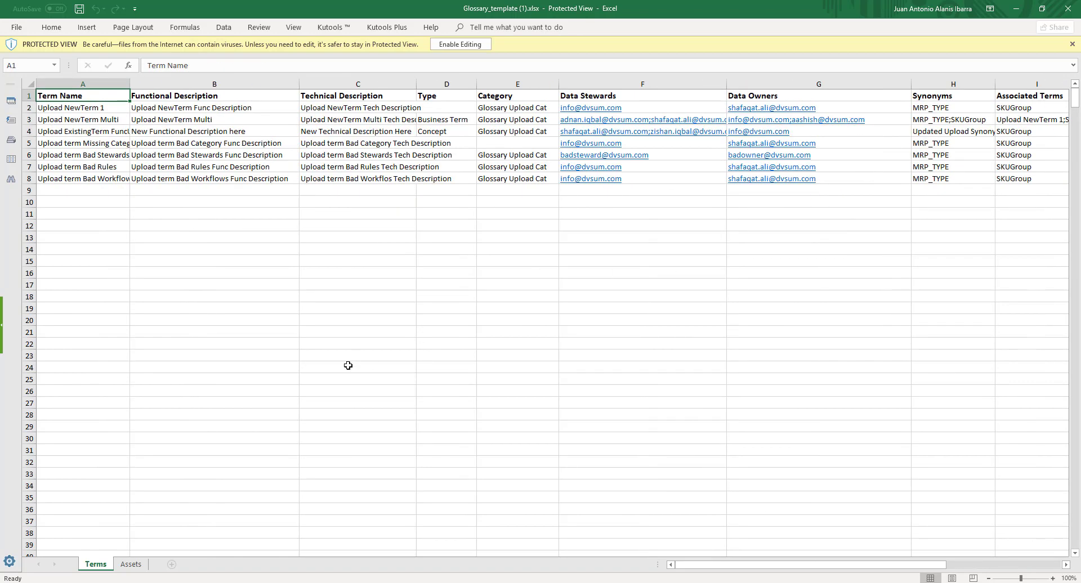
# Review the Term Name, Data Source, Data Table, Data Column and Description columns on the Assets sheet, and close the template.
pyautogui.click(131, 564)
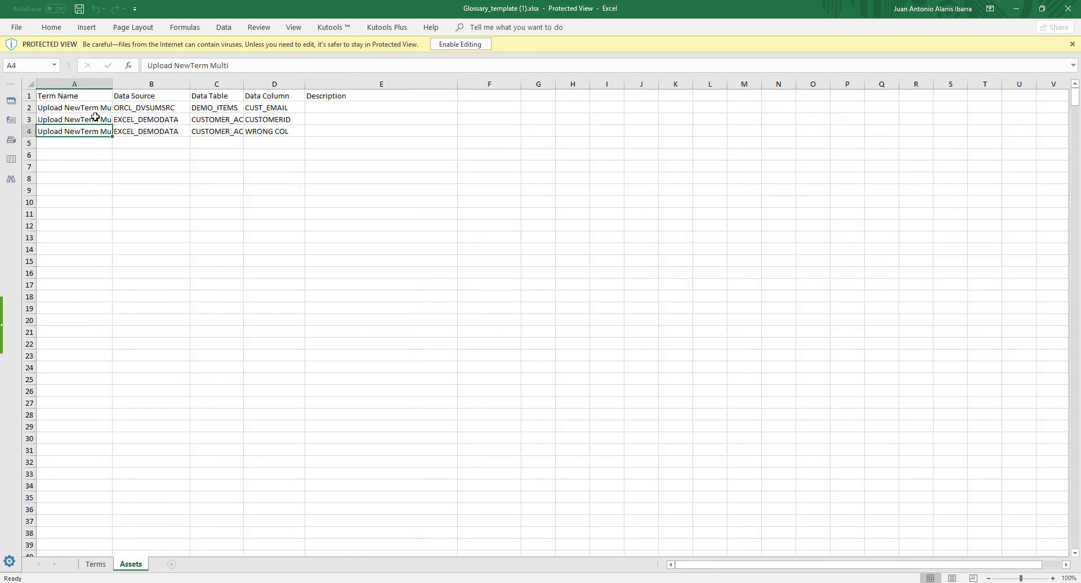
pyautogui.moveTo(89, 107); pyautogui.dragTo(90, 131)
pyautogui.moveTo(157, 107); pyautogui.dragTo(152, 132)
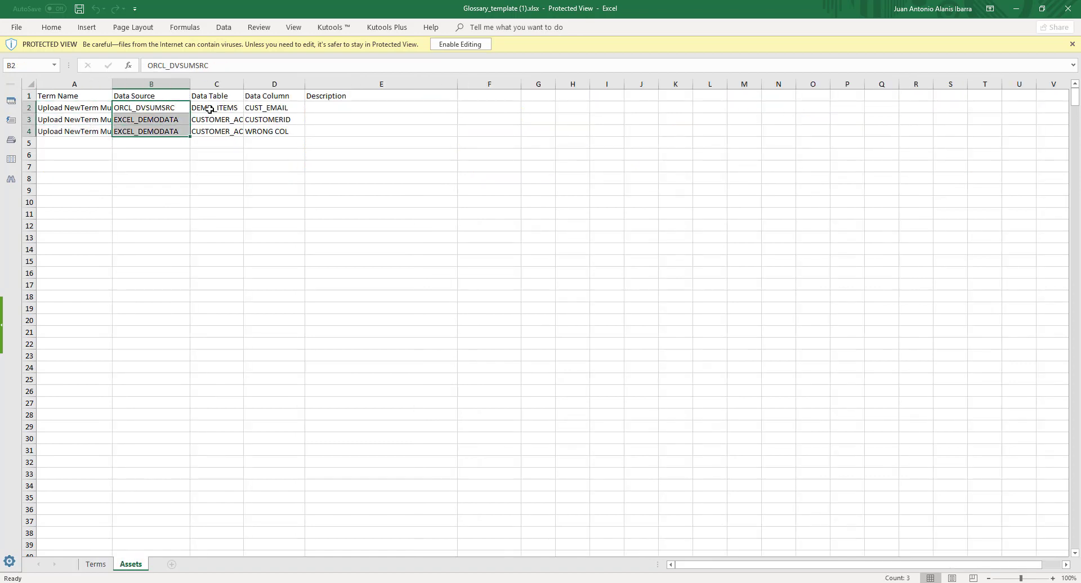
pyautogui.moveTo(218, 97); pyautogui.dragTo(220, 133)
pyautogui.moveTo(271, 99); pyautogui.dragTo(273, 136)
pyautogui.moveTo(342, 107); pyautogui.dragTo(344, 133)
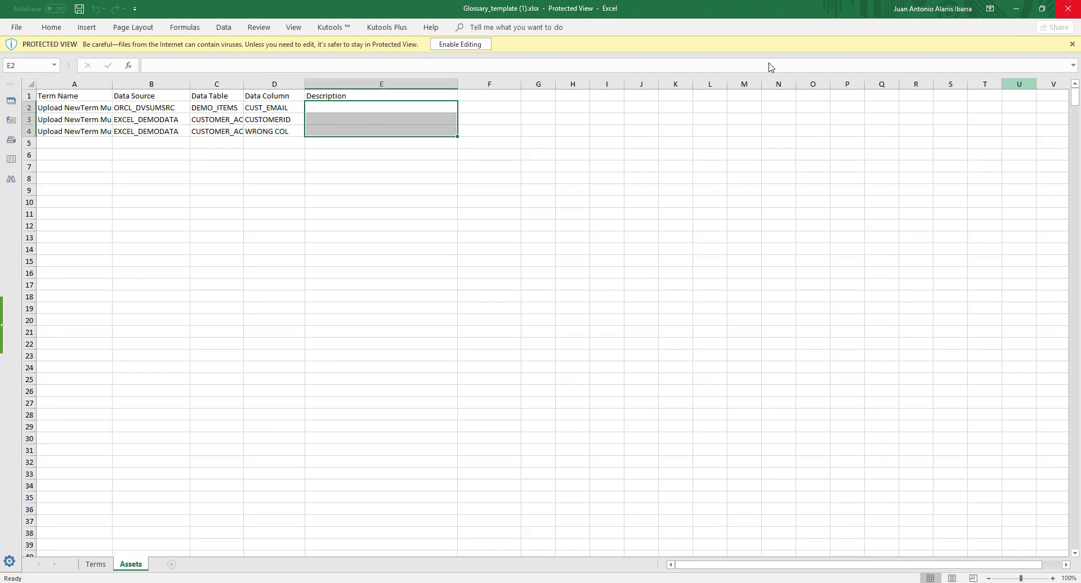
pyautogui.click(1073, 17)
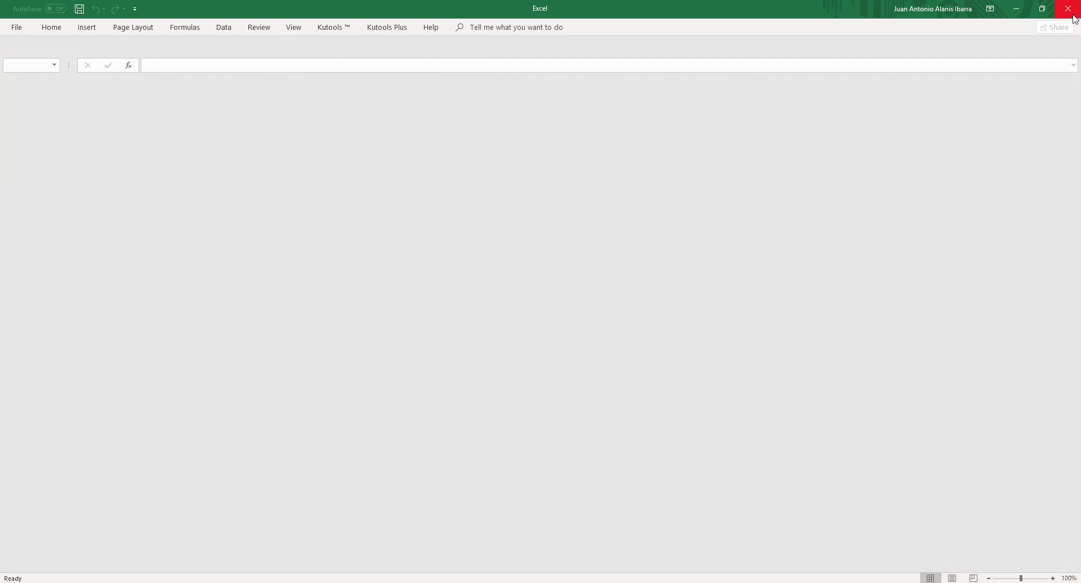
pyautogui.click(224, 560)
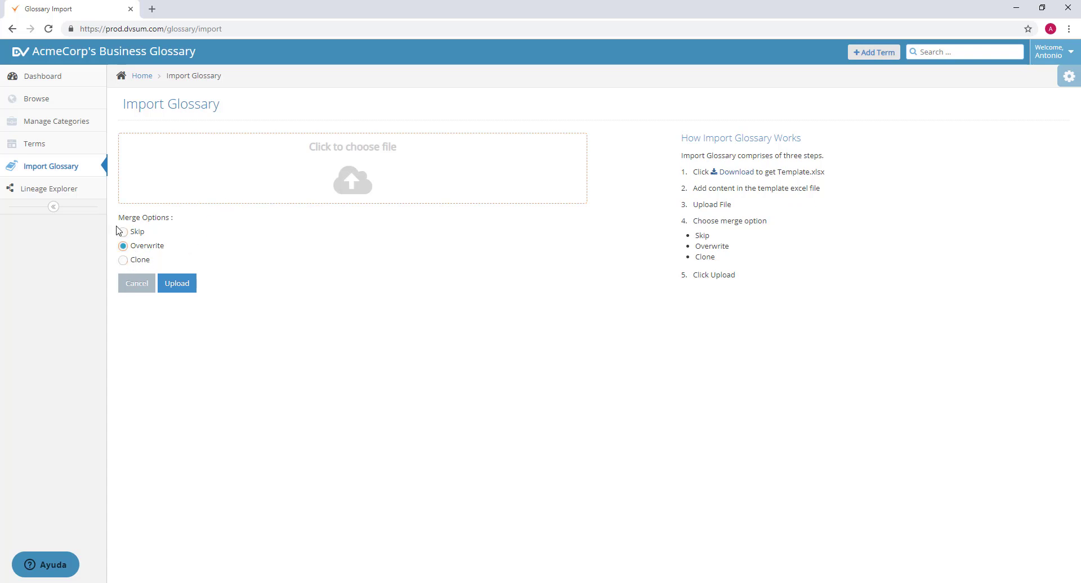
# Open the Merchant Code term from the Terms list and review its basic information and functional description.
pyautogui.click(62, 150)
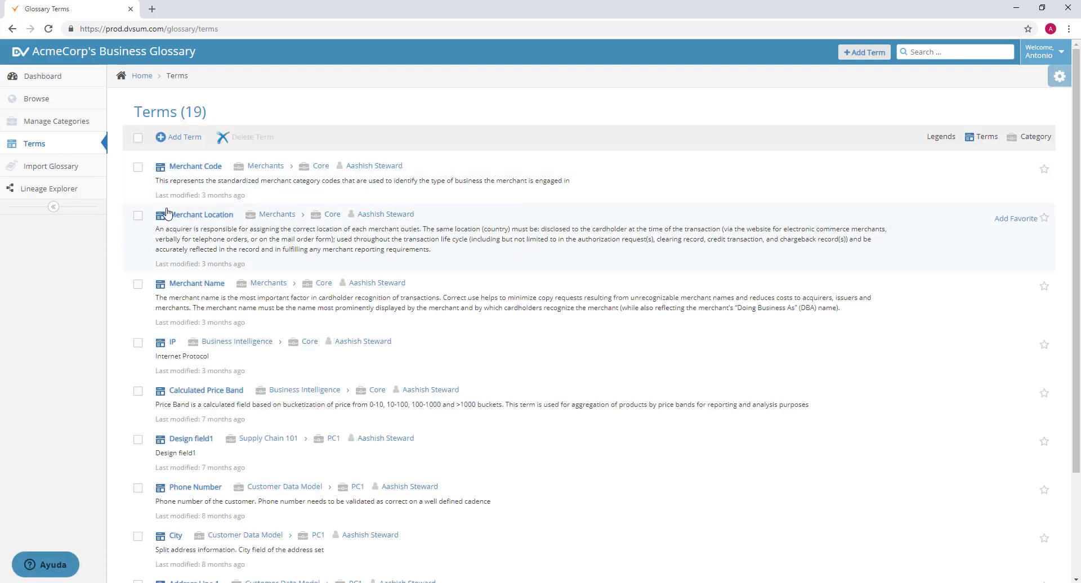
pyautogui.click(195, 168)
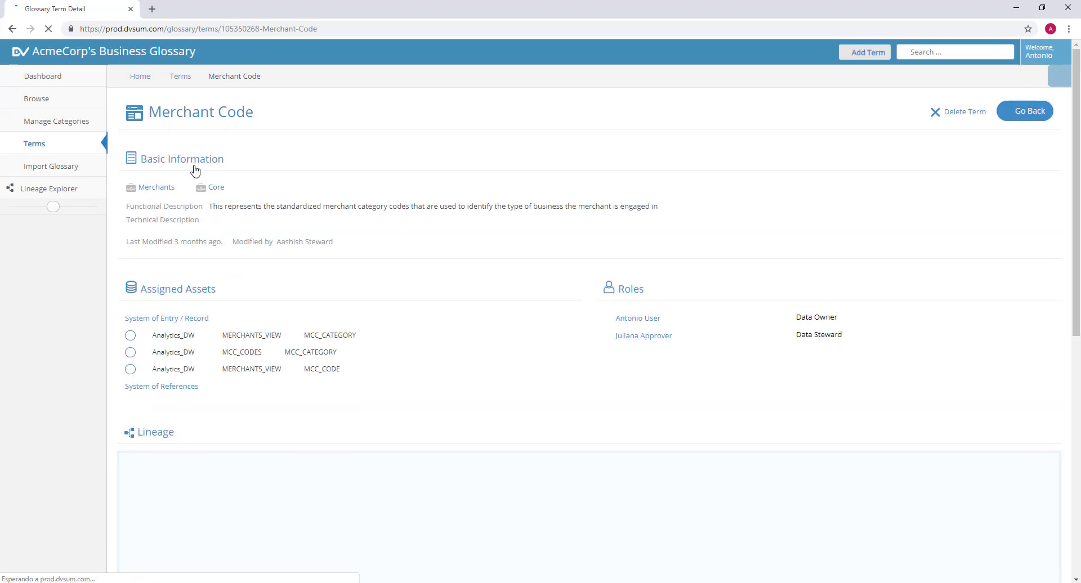
pyautogui.moveTo(140, 159); pyautogui.dragTo(225, 159)
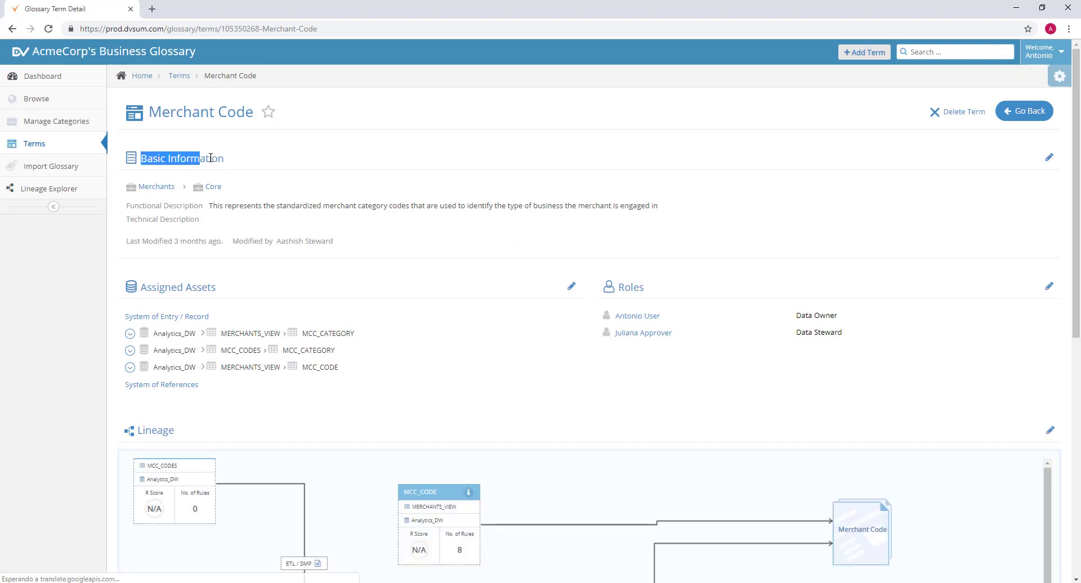
pyautogui.moveTo(212, 206); pyautogui.dragTo(382, 208)
pyautogui.click(219, 222)
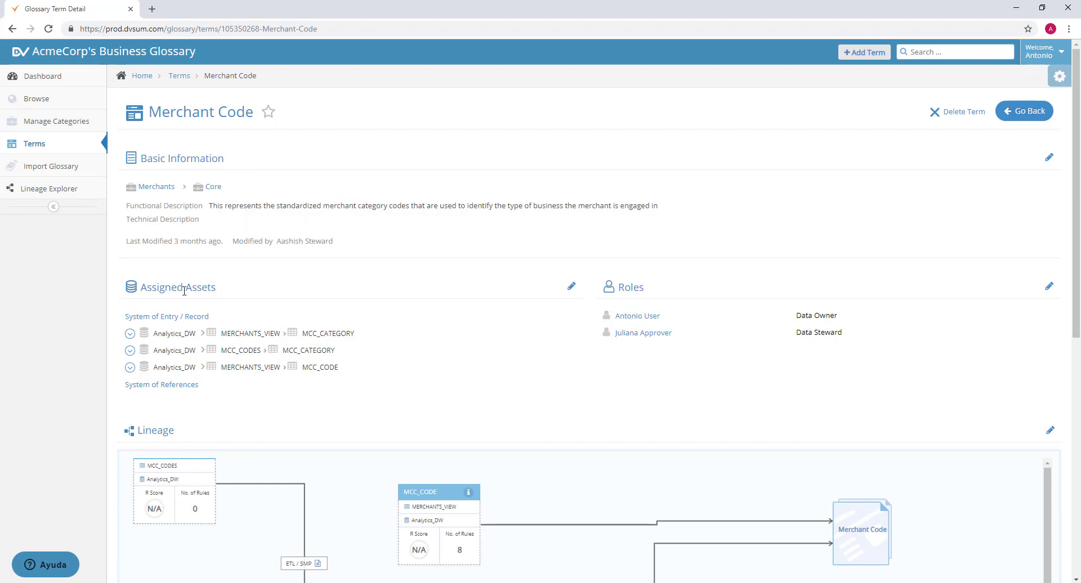
# Review the Merchant Code term's roles and assigned assets, including the MERCHANTS_VIEW asset with column MCC_CATEGORY.
pyautogui.scroll(-1, 663, 273)
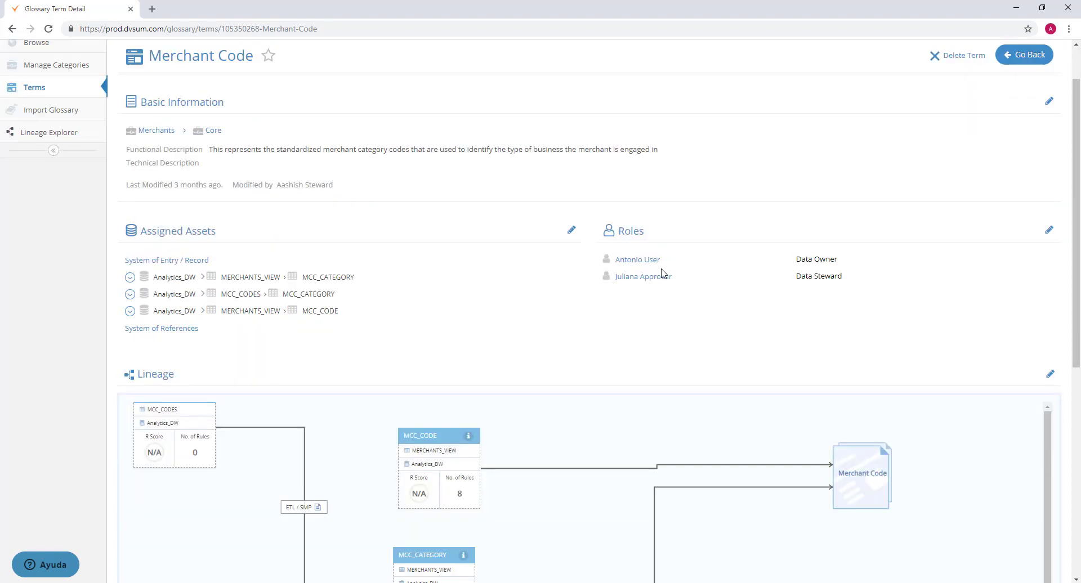
pyautogui.scroll(-2, 662, 272)
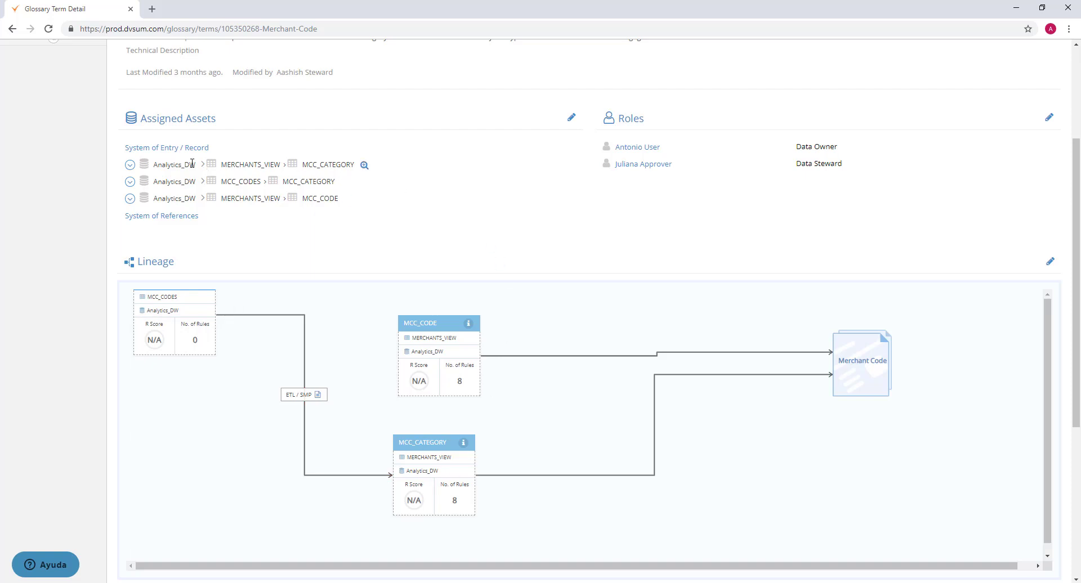
pyautogui.moveTo(154, 165); pyautogui.dragTo(344, 164)
pyautogui.click(566, 227)
# Examine the Merchant Code term's lineage diagram, associated terms, data policy, attached files, process workflows and additional information.
pyautogui.scroll(-1, 565, 227)
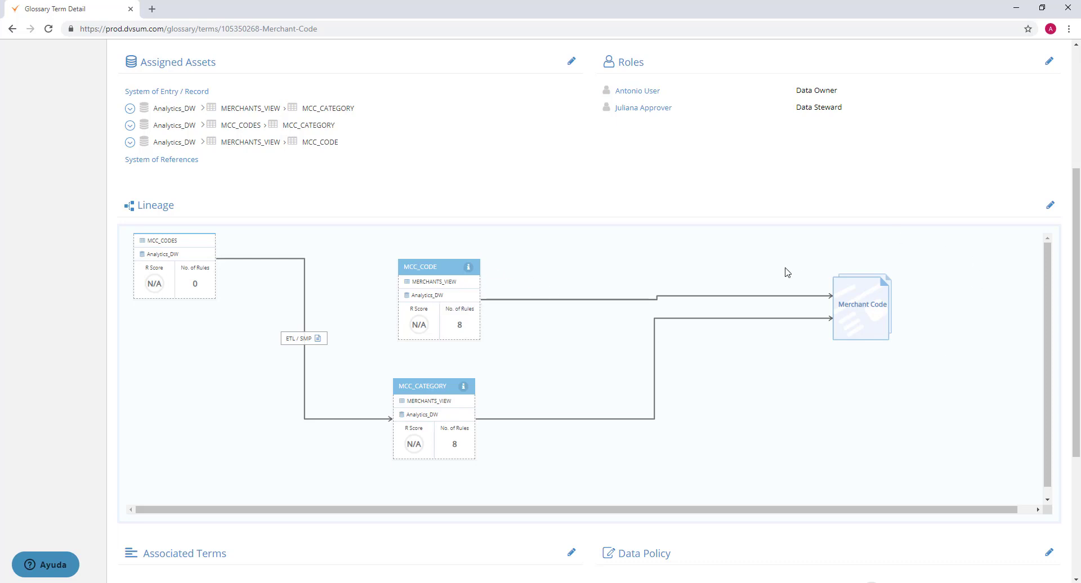
pyautogui.scroll(-1, 879, 273)
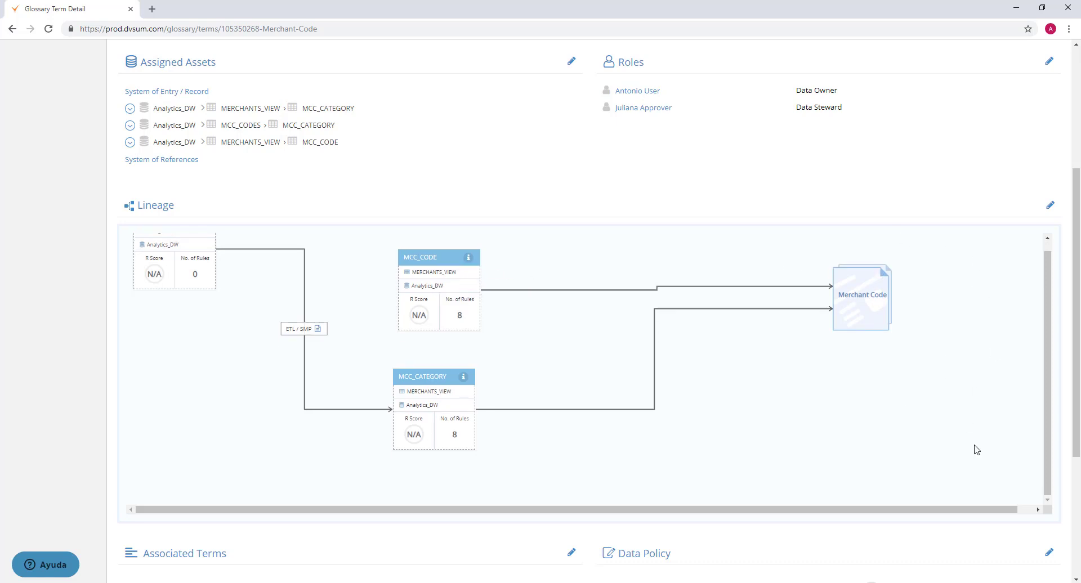
pyautogui.moveTo(1077, 299); pyautogui.dragTo(1079, 419)
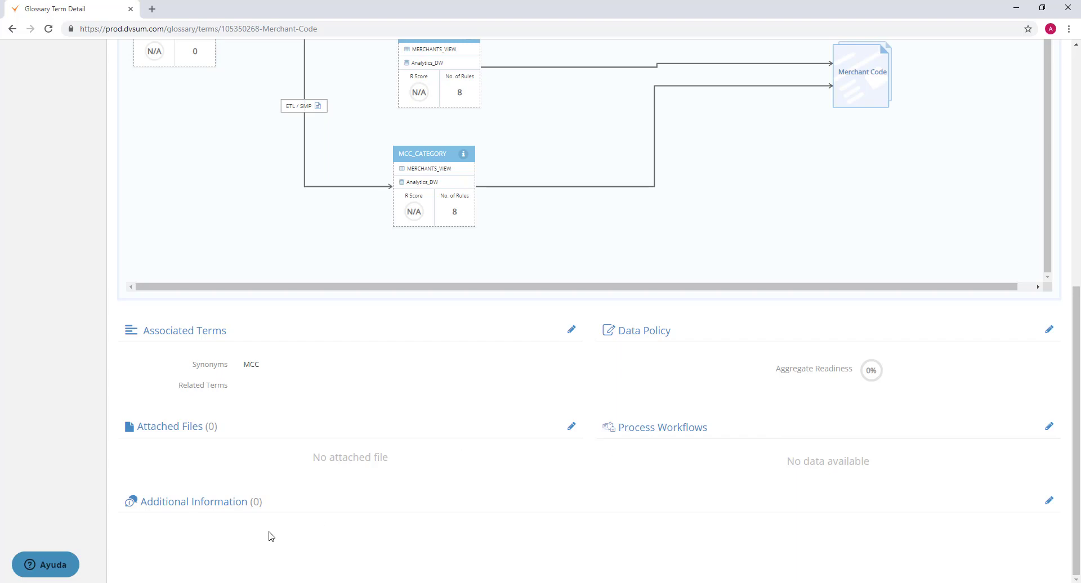
pyautogui.scroll(8, 270, 537)
pyautogui.moveTo(276, 345)
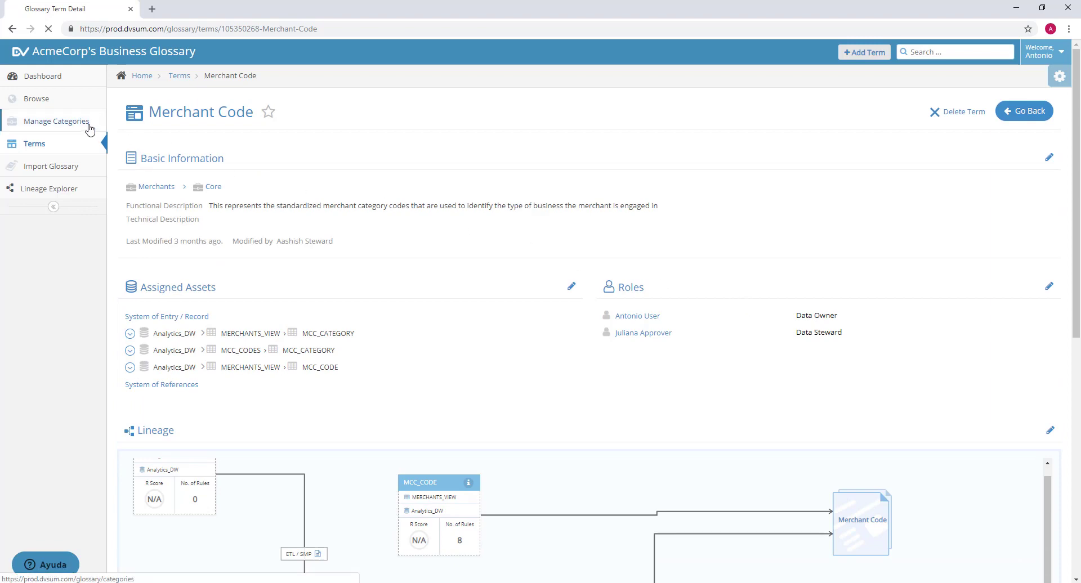
# In Manage Categories, add a category named Demo Category with parent category Core and description "Demo Category", and save it.
pyautogui.click(56, 122)
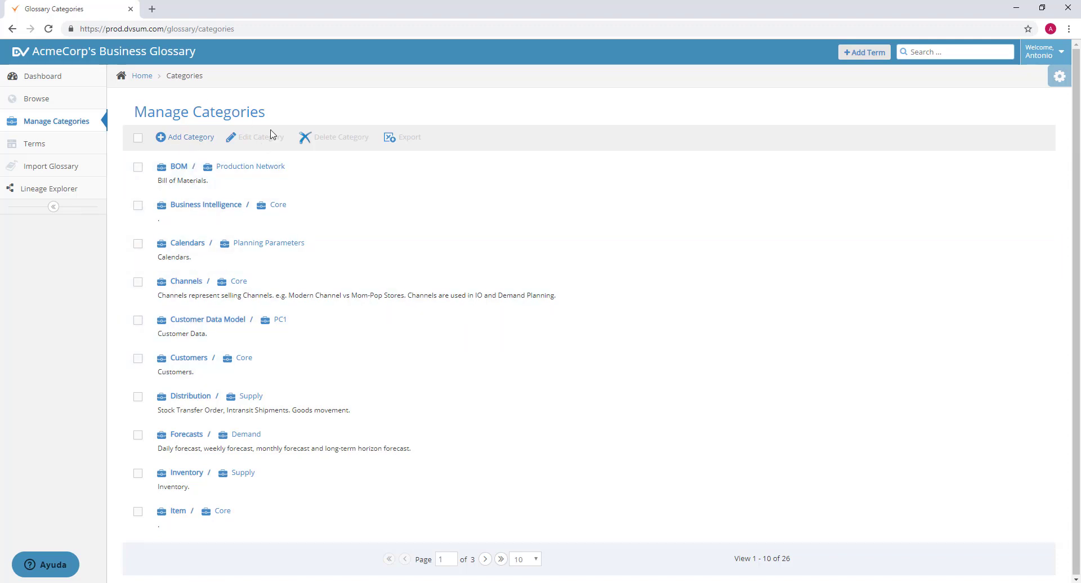
pyautogui.click(191, 140)
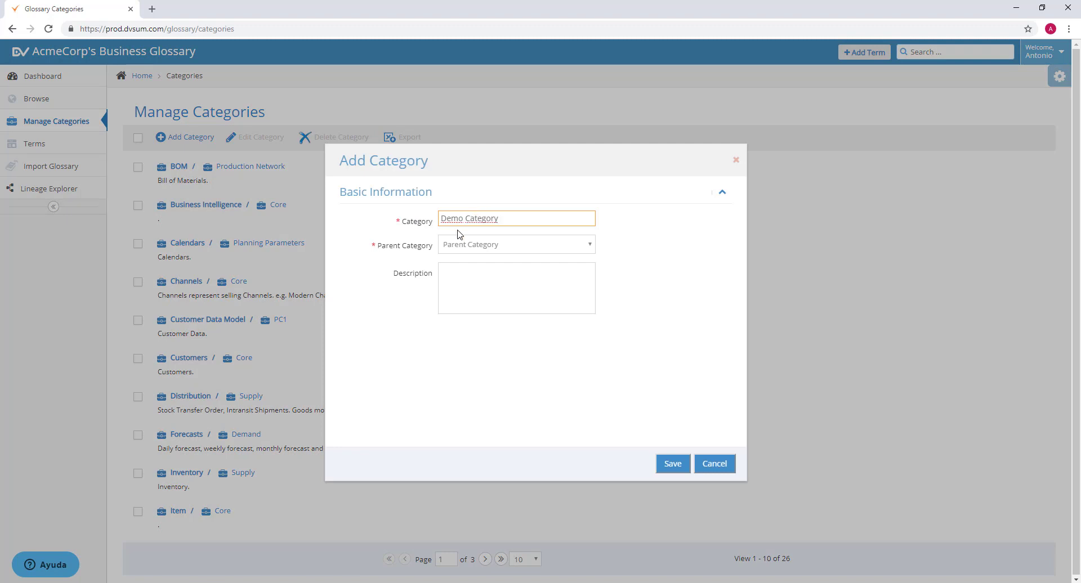
pyautogui.click(458, 237)
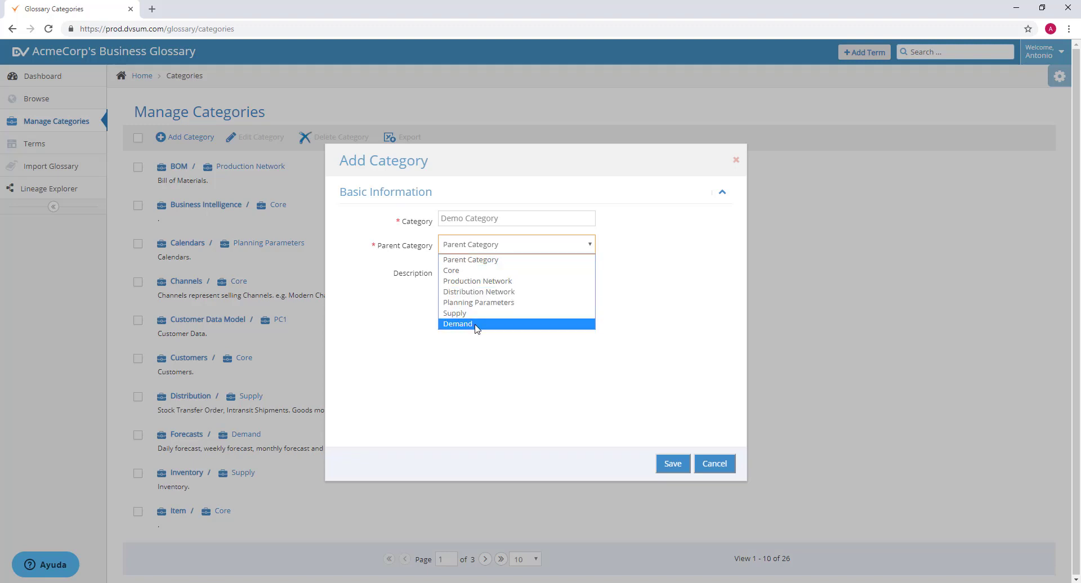
pyautogui.click(484, 245)
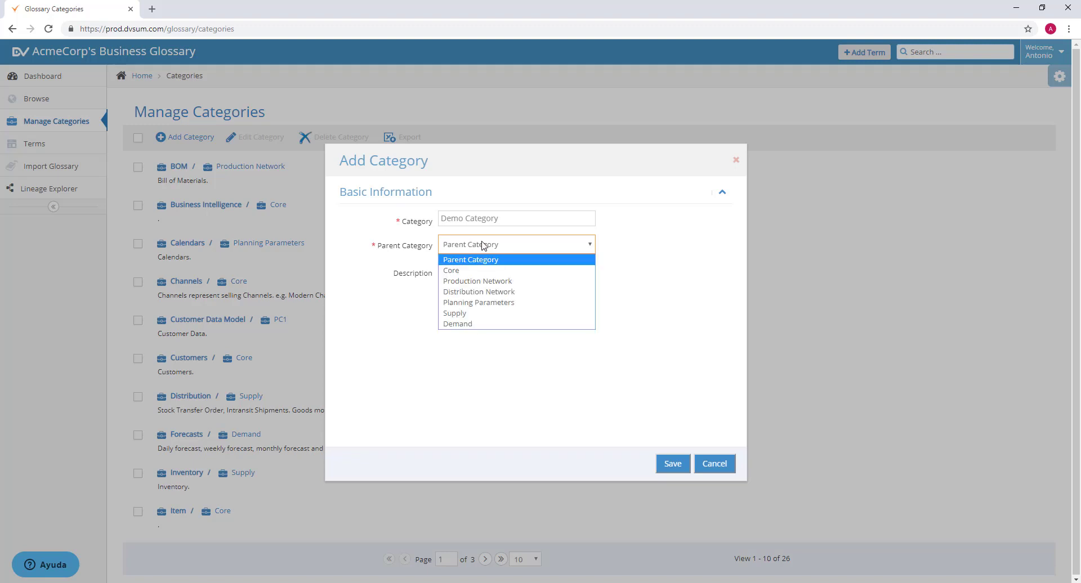
pyautogui.click(472, 273)
pyautogui.click(468, 270)
pyautogui.write('D')
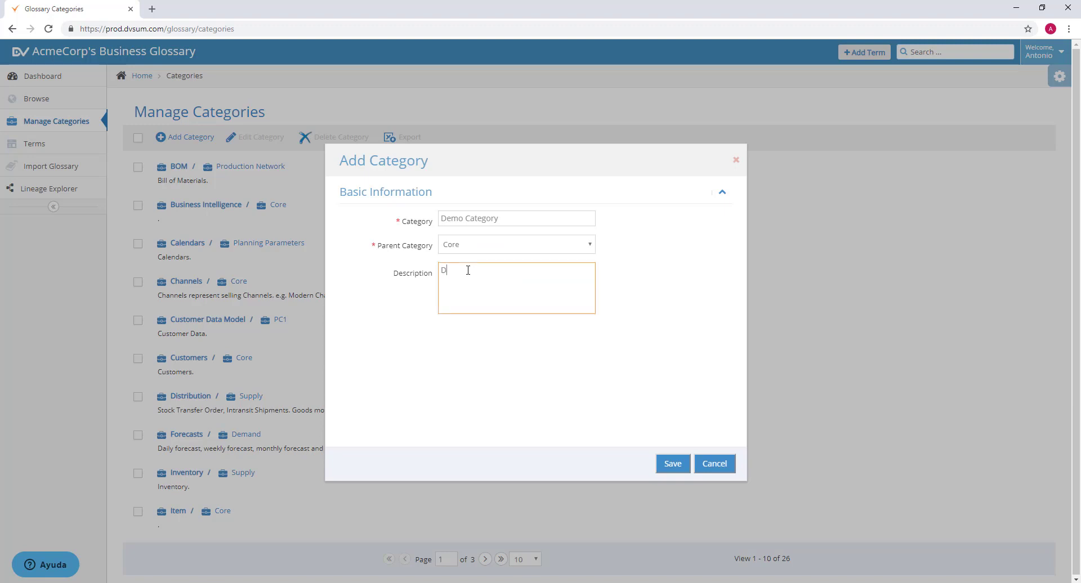
pyautogui.write('emo Ct')
pyautogui.press('BackSpace')
pyautogui.write('ategory')
pyautogui.click(685, 466)
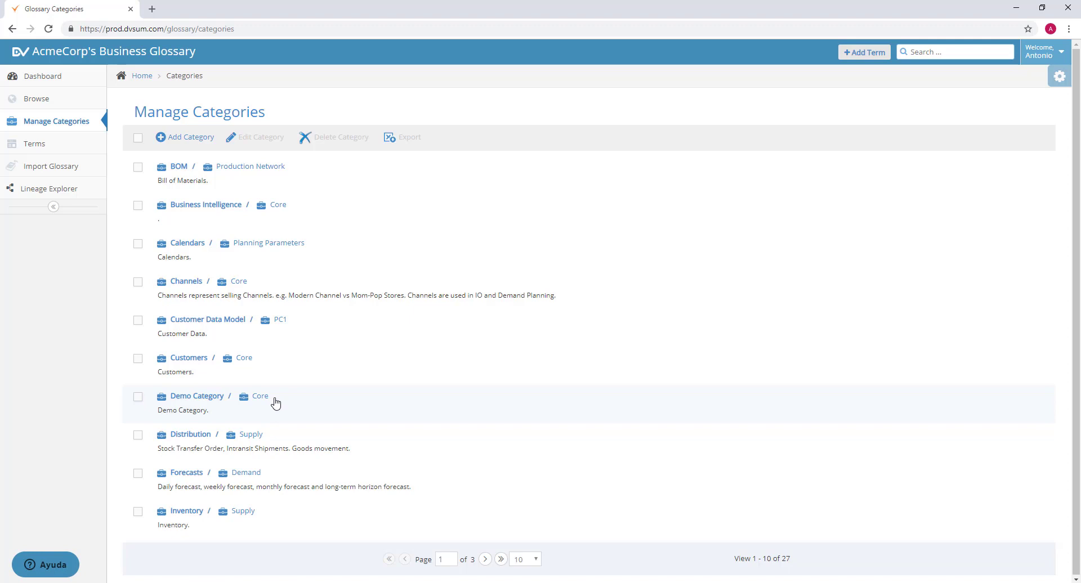
# Browse the glossary's My Favorite terms, filtering by the letter A and by ALL.
pyautogui.click(79, 106)
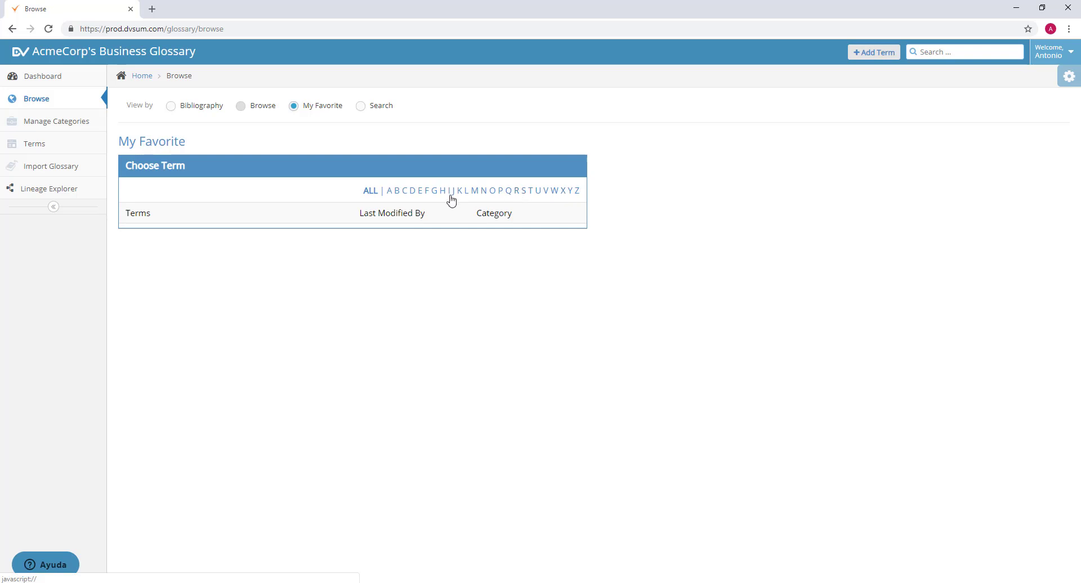
pyautogui.click(389, 193)
pyautogui.moveTo(381, 191); pyautogui.dragTo(378, 192)
pyautogui.click(372, 193)
pyautogui.moveTo(322, 234); pyautogui.dragTo(403, 238)
pyautogui.click(403, 238)
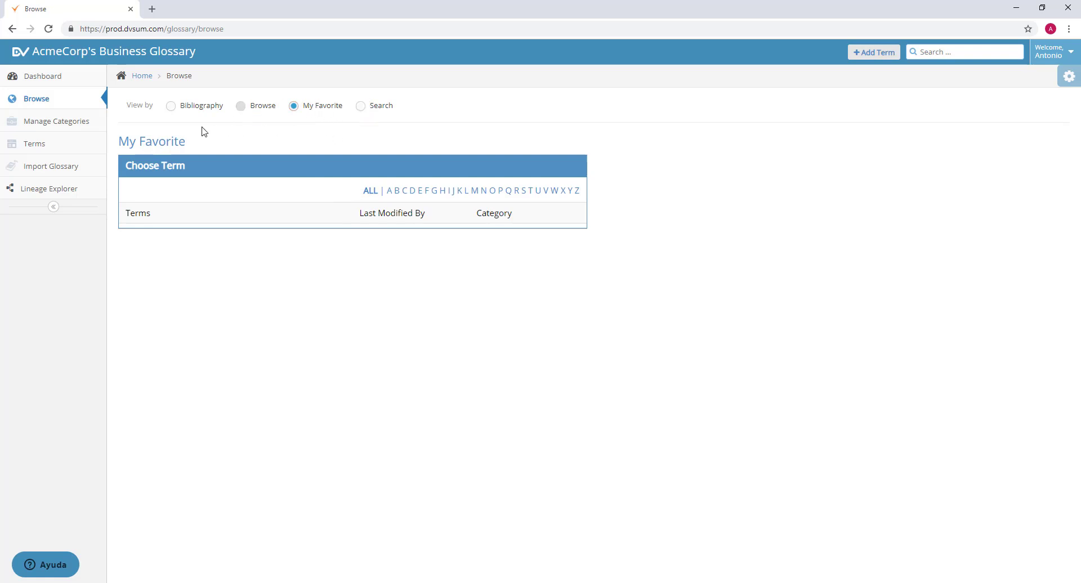
# Switch the Browse page to the Bibliography view and review the term details of Address Line 1.
pyautogui.click(170, 107)
pyautogui.moveTo(187, 142); pyautogui.dragTo(118, 142)
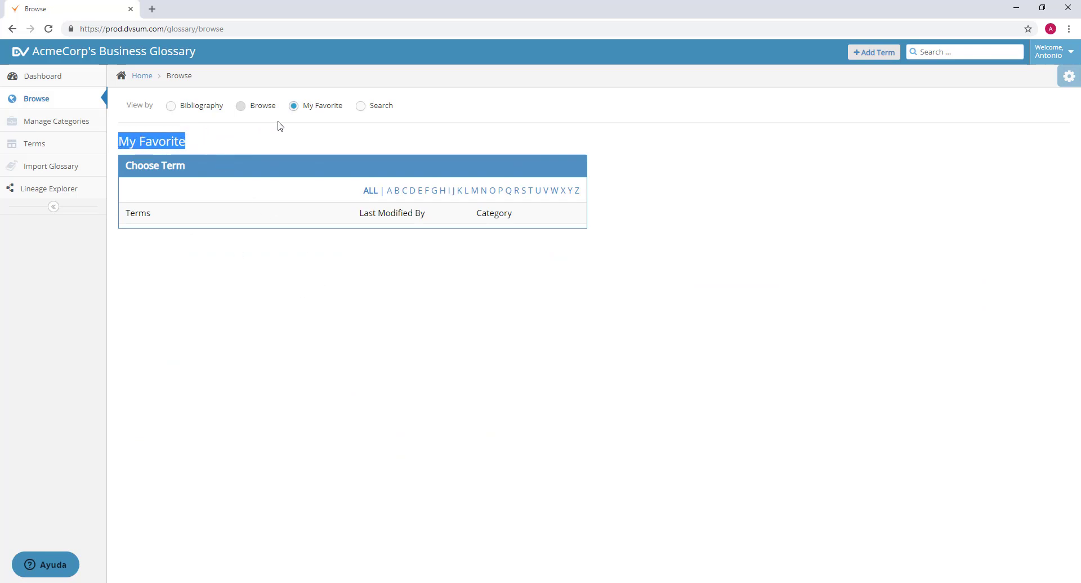
pyautogui.click(171, 107)
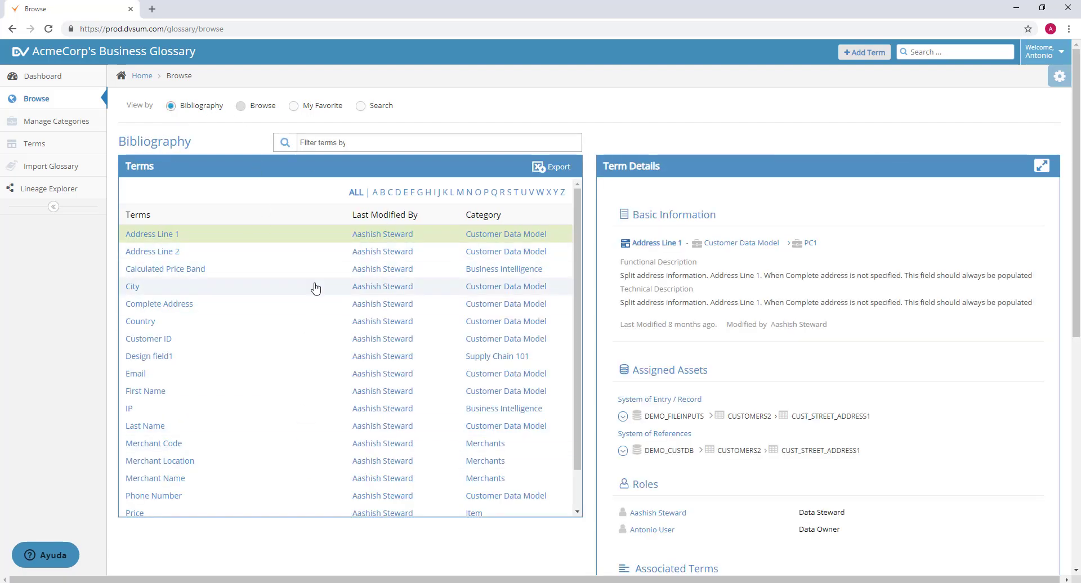
pyautogui.scroll(-2, 751, 157)
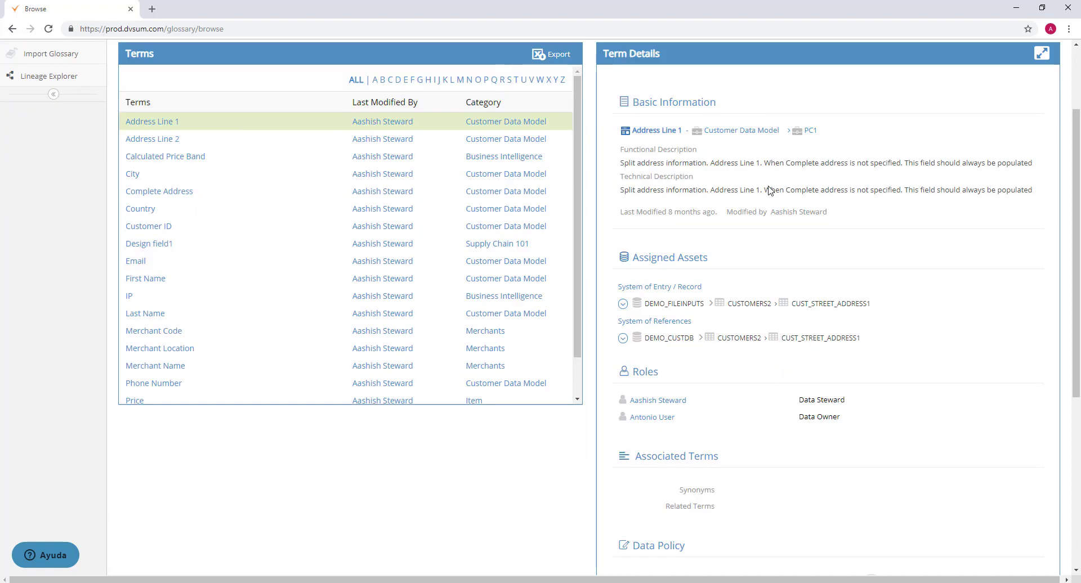
# Look through the Bibliography terms list and try to filter it by a category matching "Cit".
pyautogui.scroll(-2, 251, 235)
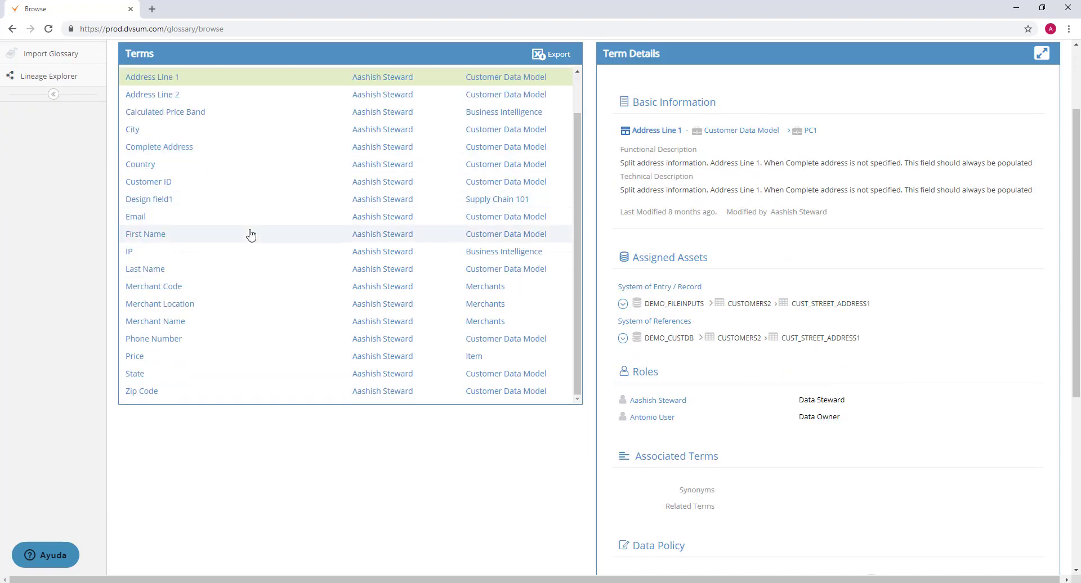
pyautogui.scroll(-2, 254, 243)
pyautogui.scroll(5, 259, 293)
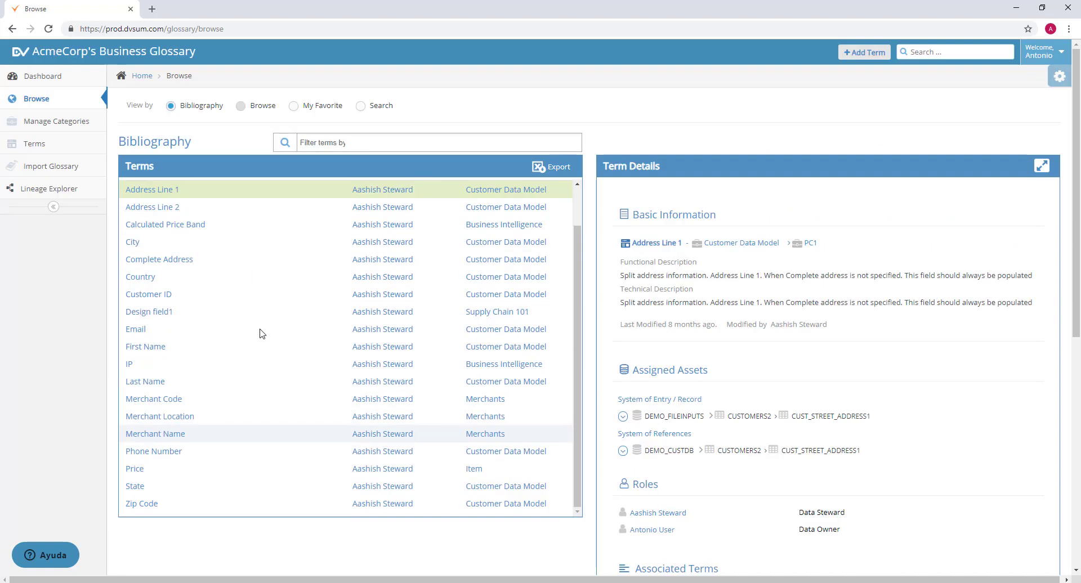
pyautogui.click(346, 144)
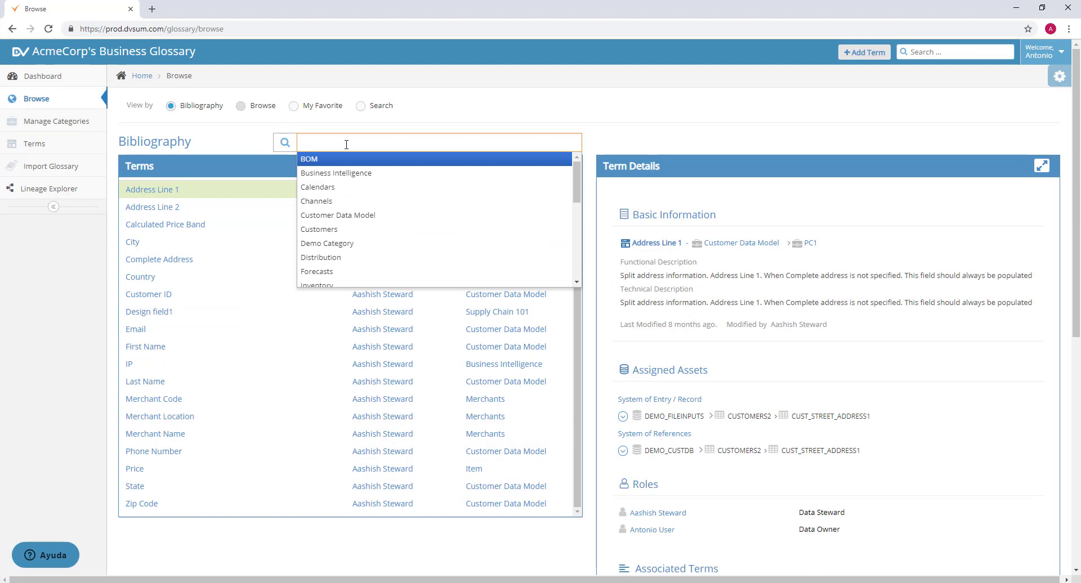
pyautogui.write('City')
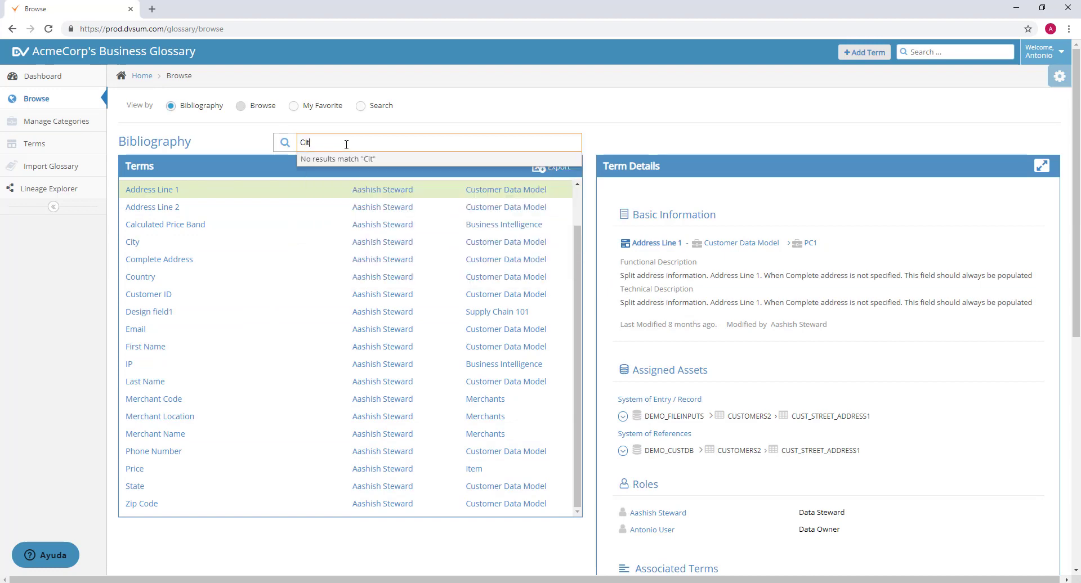
pyautogui.click(263, 139)
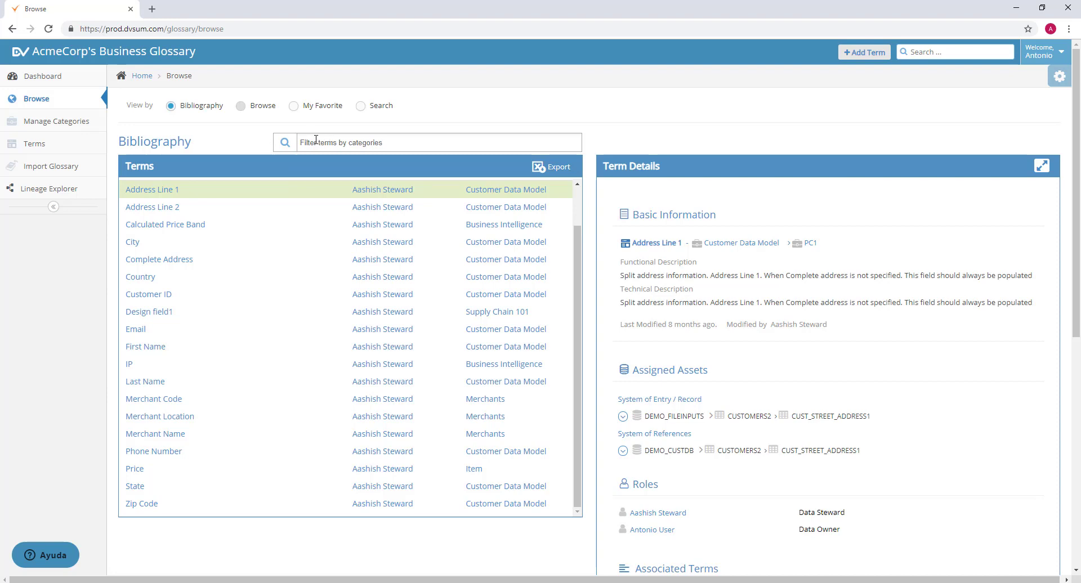
# Filter the Bibliography terms by the category BOM, and remove that category filter again.
pyautogui.click(316, 140)
pyautogui.write('BOM')
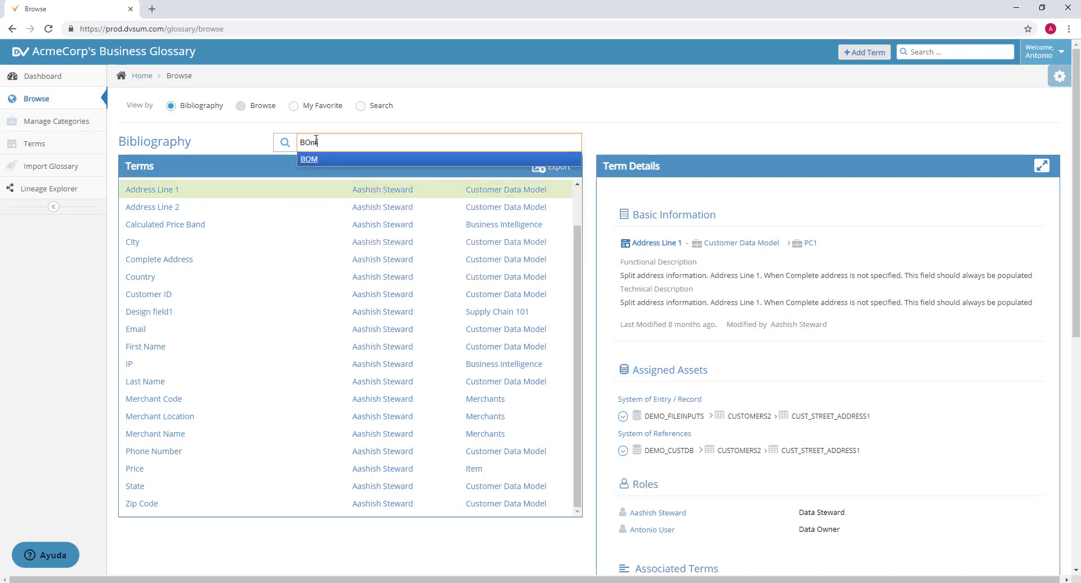
pyautogui.press('Return')
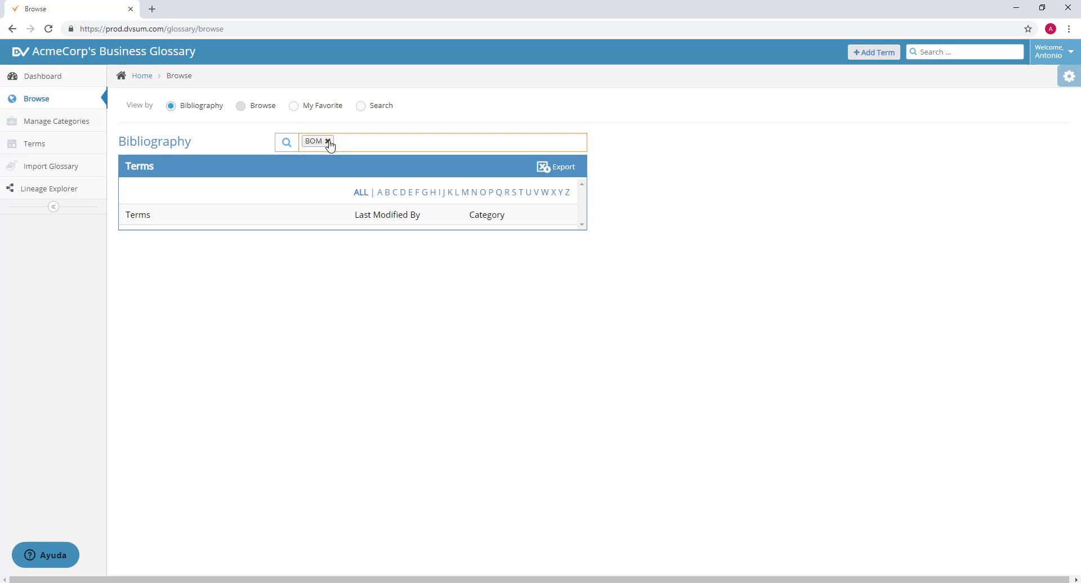
pyautogui.click(328, 141)
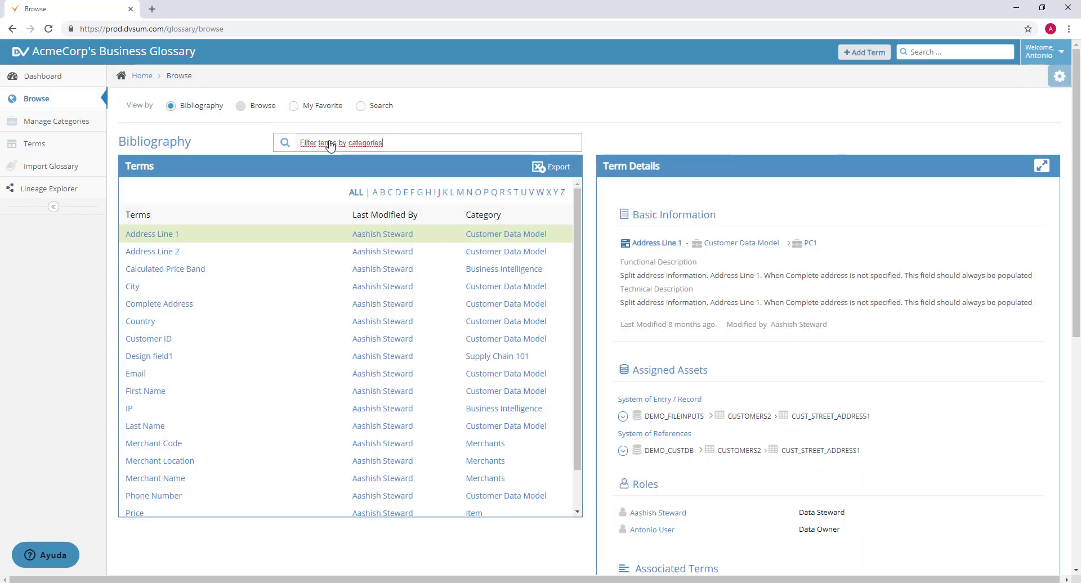
pyautogui.click(261, 147)
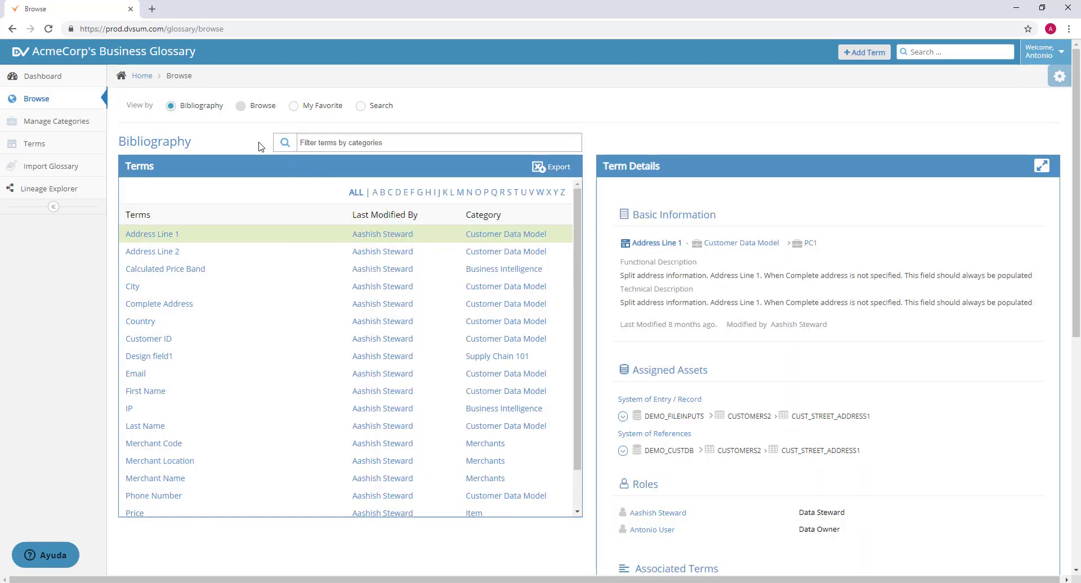